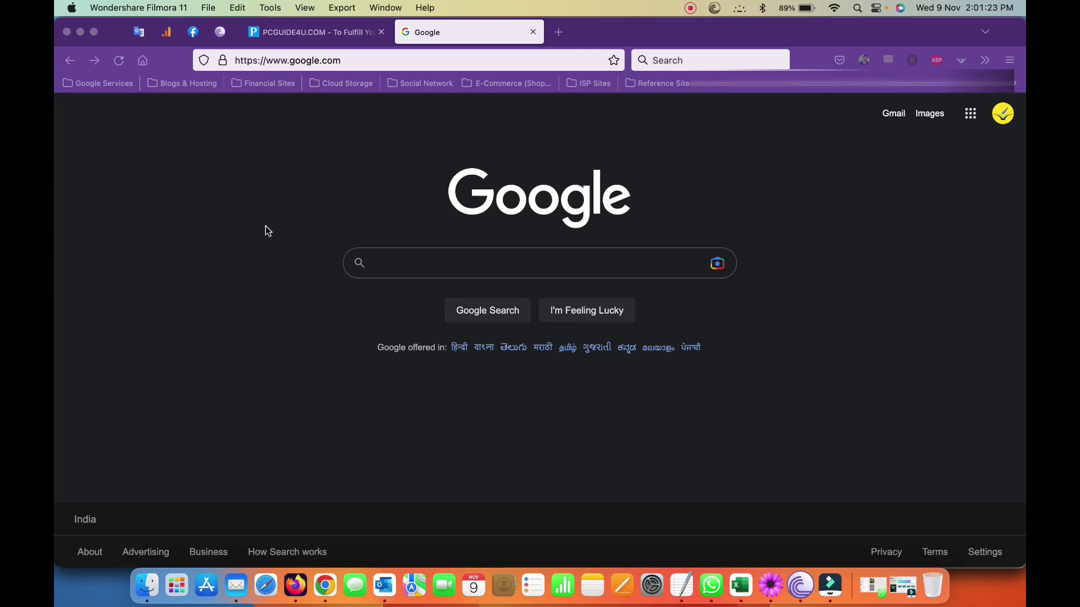
- Bring Firefox to the front and open the bookmarks Library via Manage Bookmarks
left_click(149, 62)
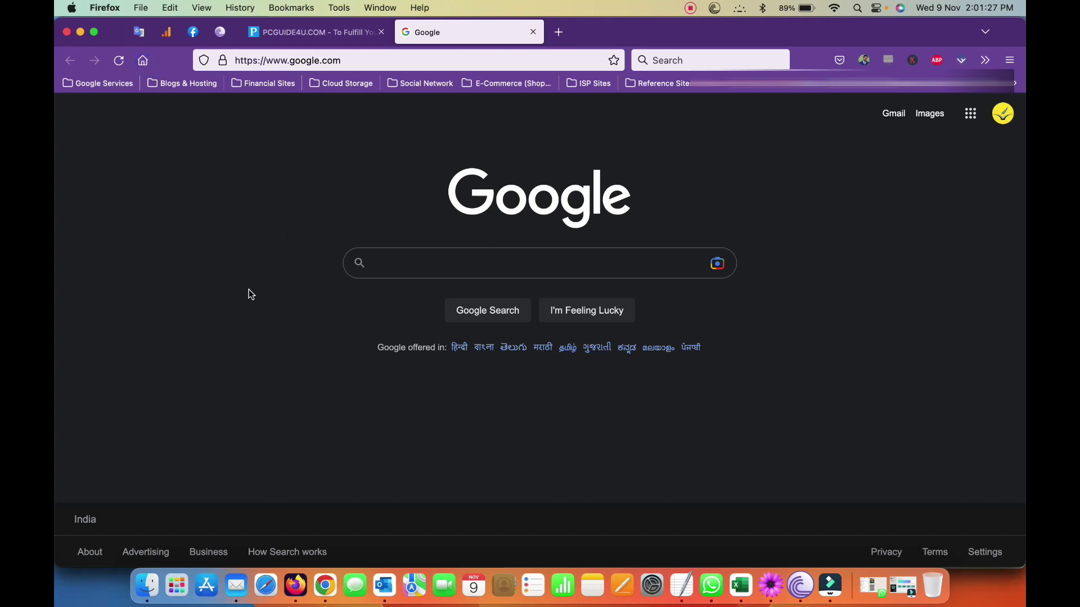
left_click(146, 167)
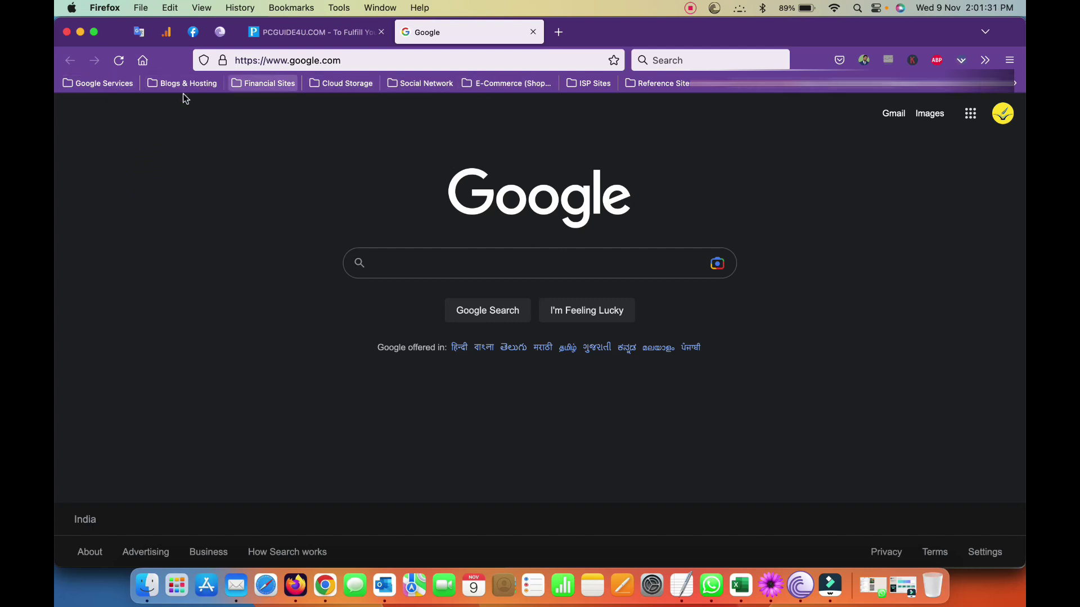
left_click(328, 204)
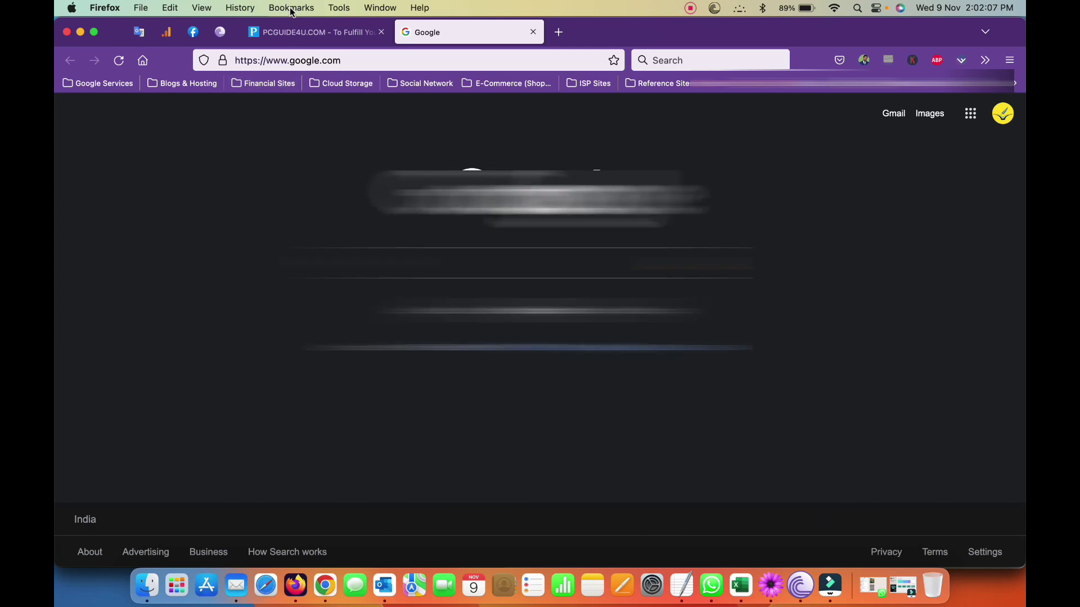
left_click(291, 8)
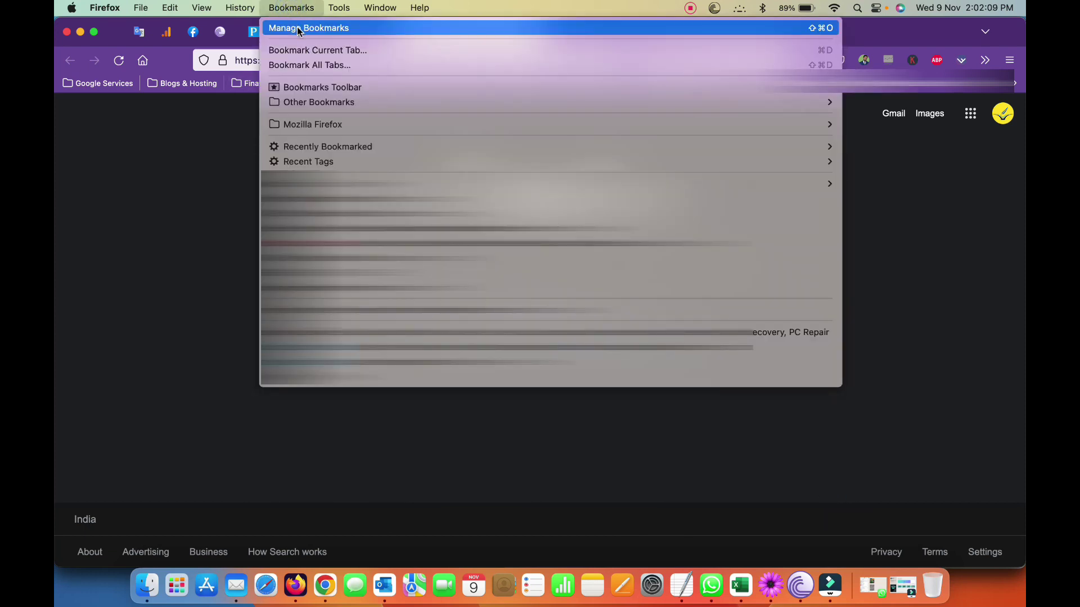
left_click(369, 28)
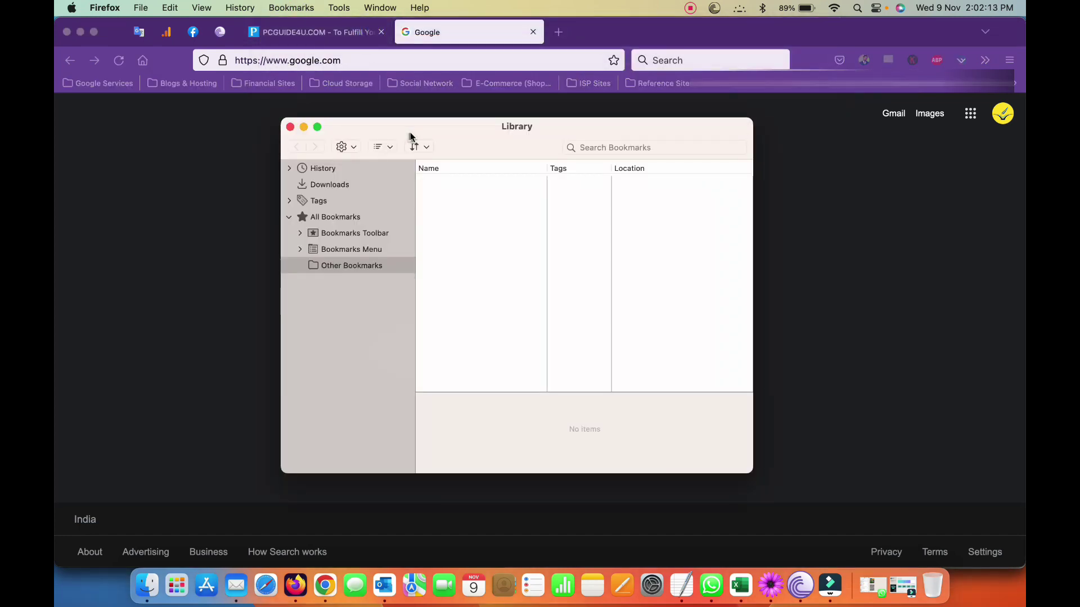
- Browse the Bookmarks Toolbar and Bookmarks Menu folders, then select All Bookmarks
left_click(342, 217)
left_click(376, 235)
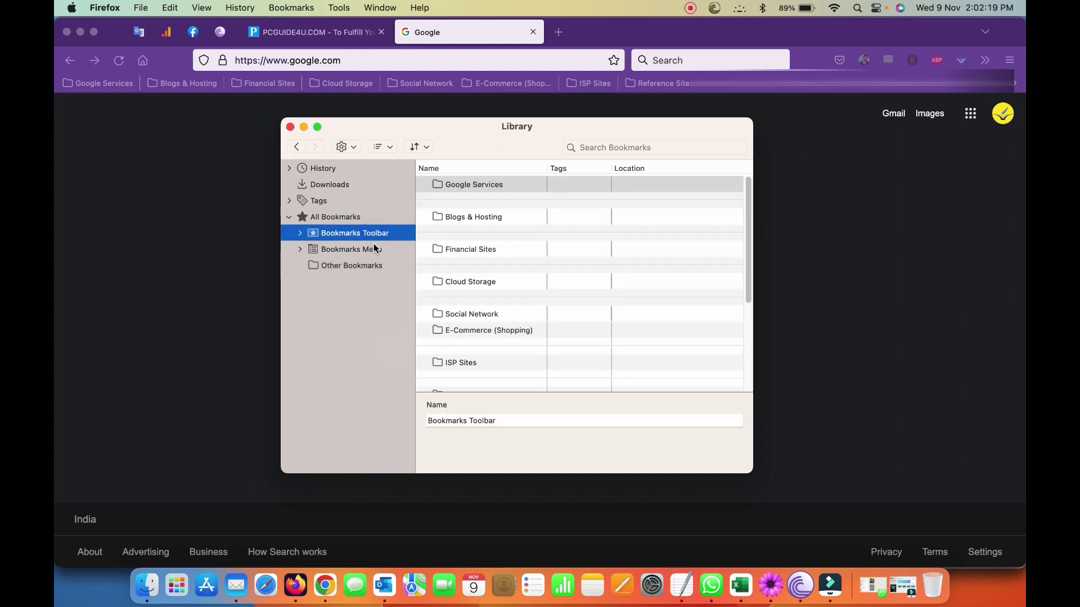
left_click(370, 249)
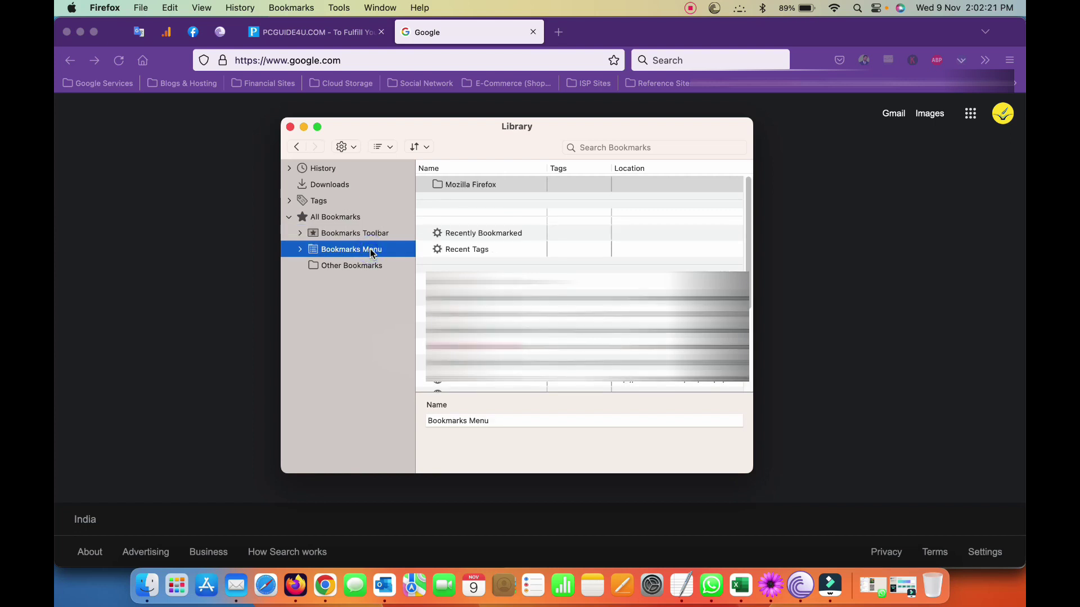
left_click(357, 221)
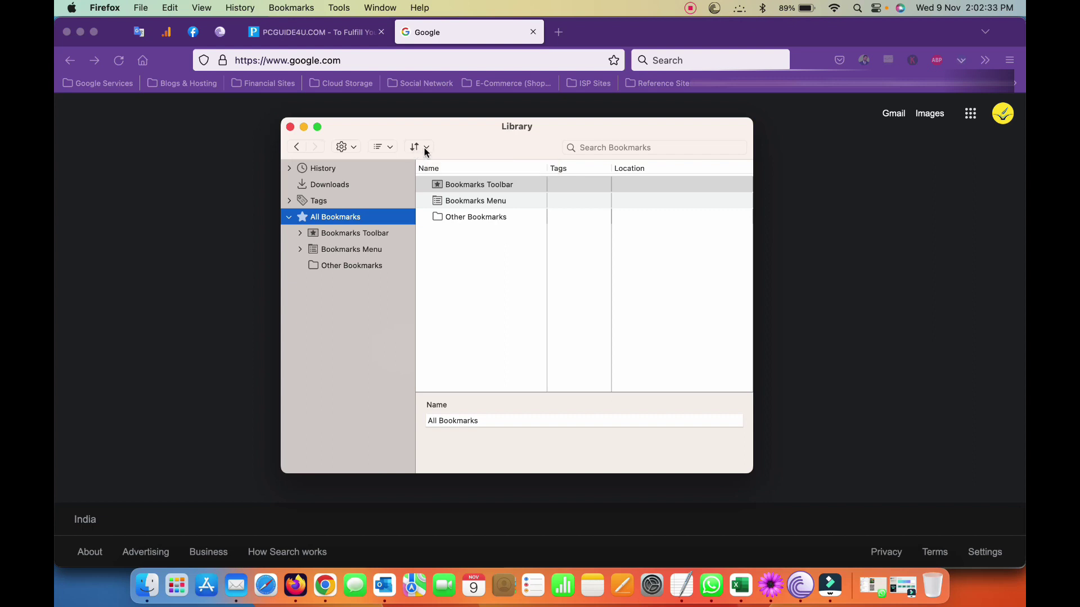
- Save a JSON bookmarks backup named bookmarks-2022-11-09 to the Desktop
left_click(425, 150)
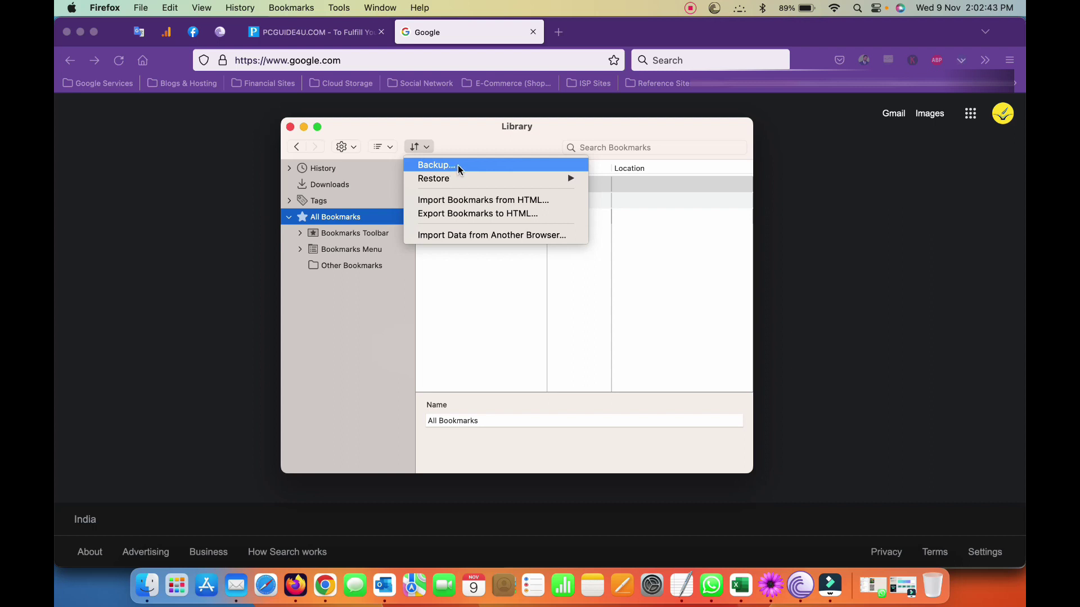
left_click(457, 165)
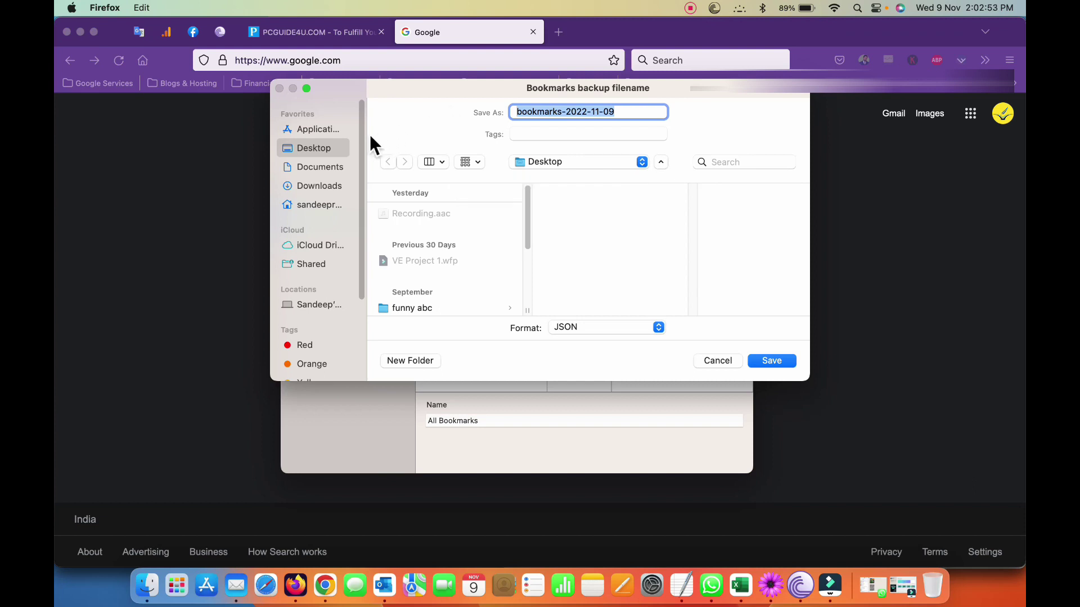
left_click(303, 151)
left_click(771, 361)
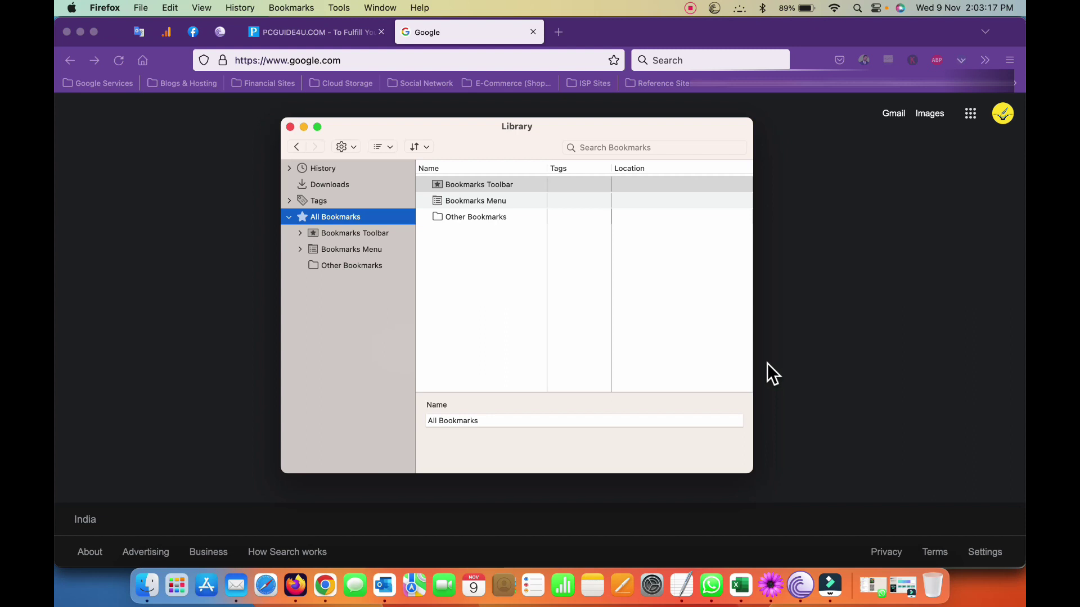
- Reveal the desktop using Mission Control and the Show Desktop key
key("ctrl+Up")
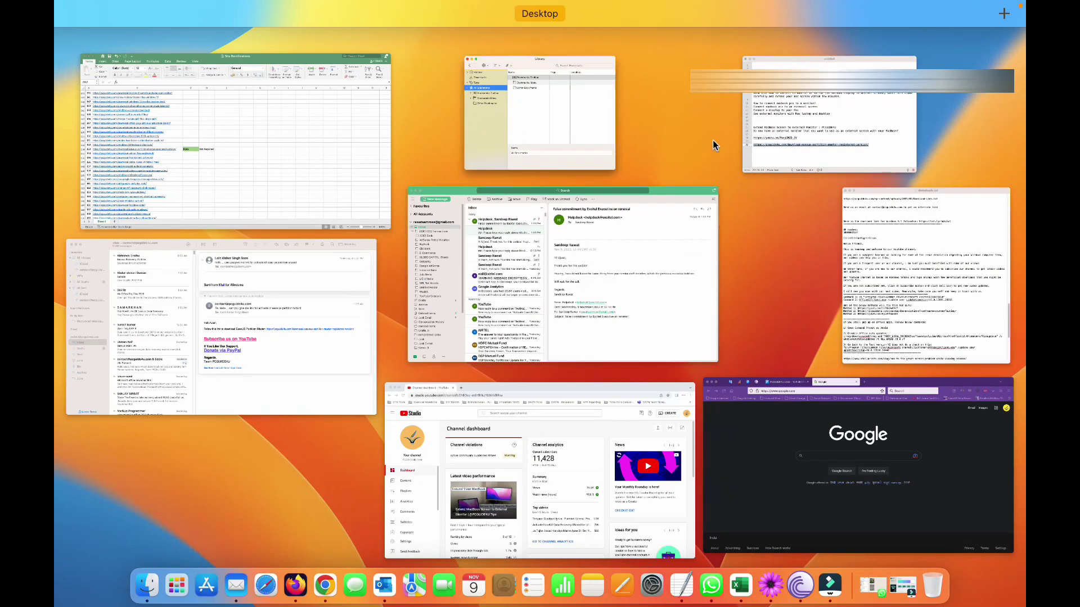
left_click(713, 140)
key("F11")
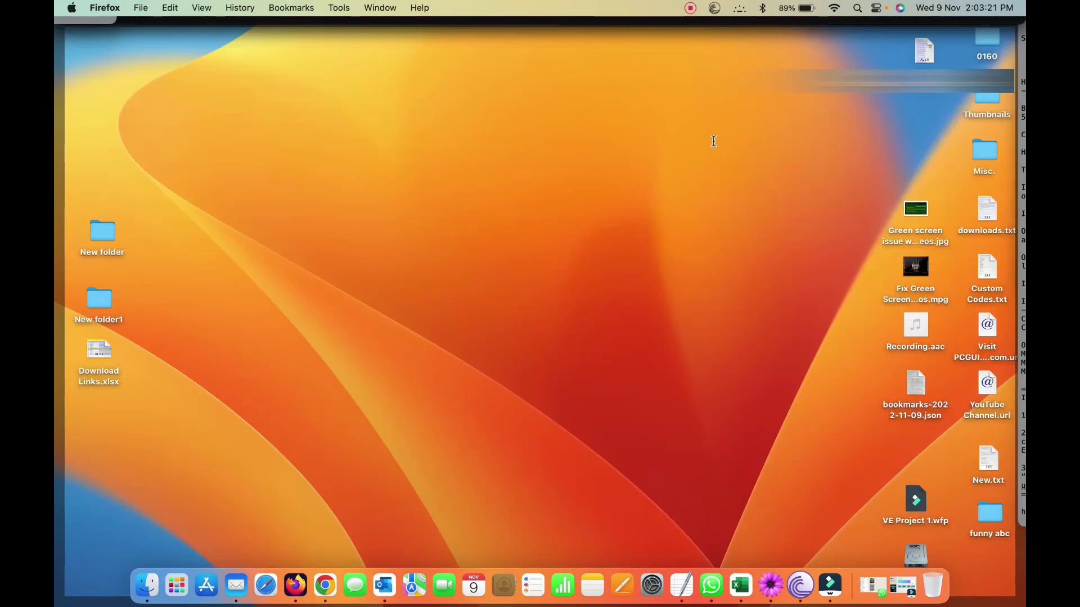
left_click(301, 268)
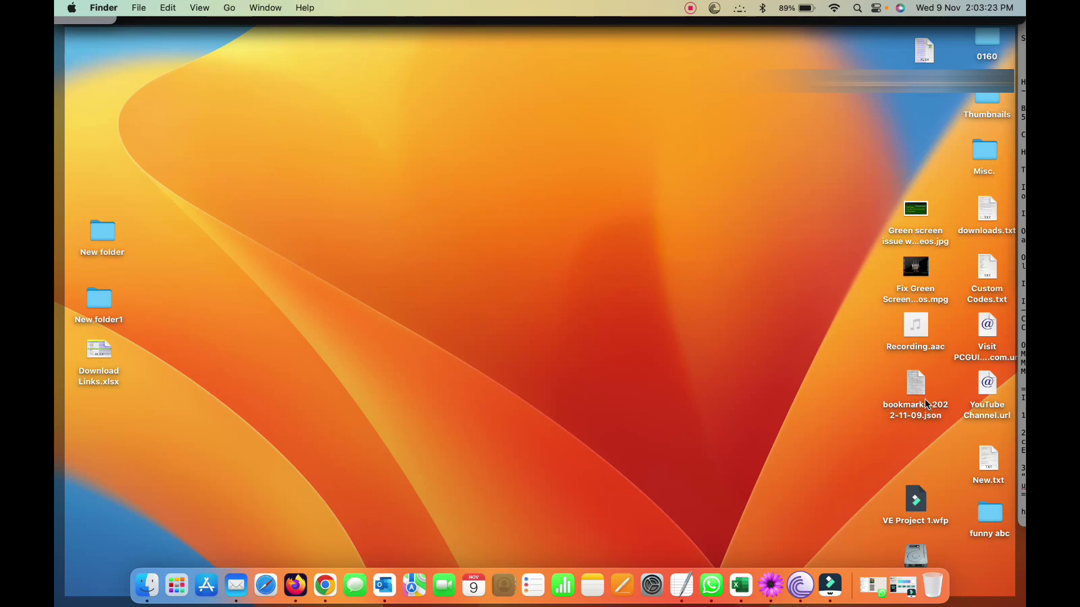
- Move bookmarks-2022-11-09.json to the desktop's top centre, then switch back to Firefox
left_click_drag(927, 404, 543, 146)
left_click(602, 277)
left_click_drag(914, 393, 567, 122)
left_click(585, 229)
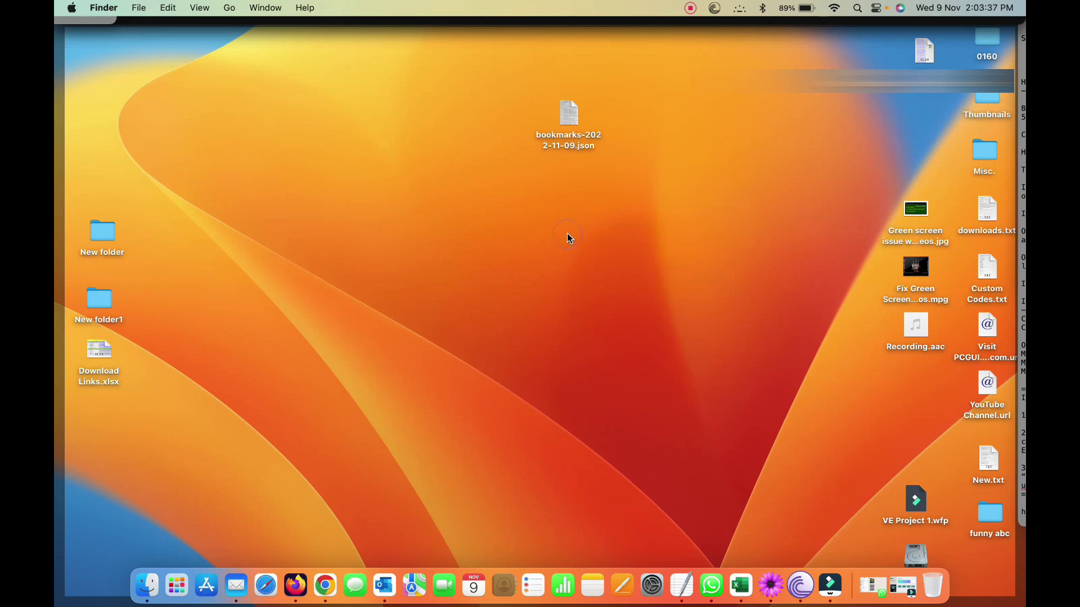
left_click(295, 595)
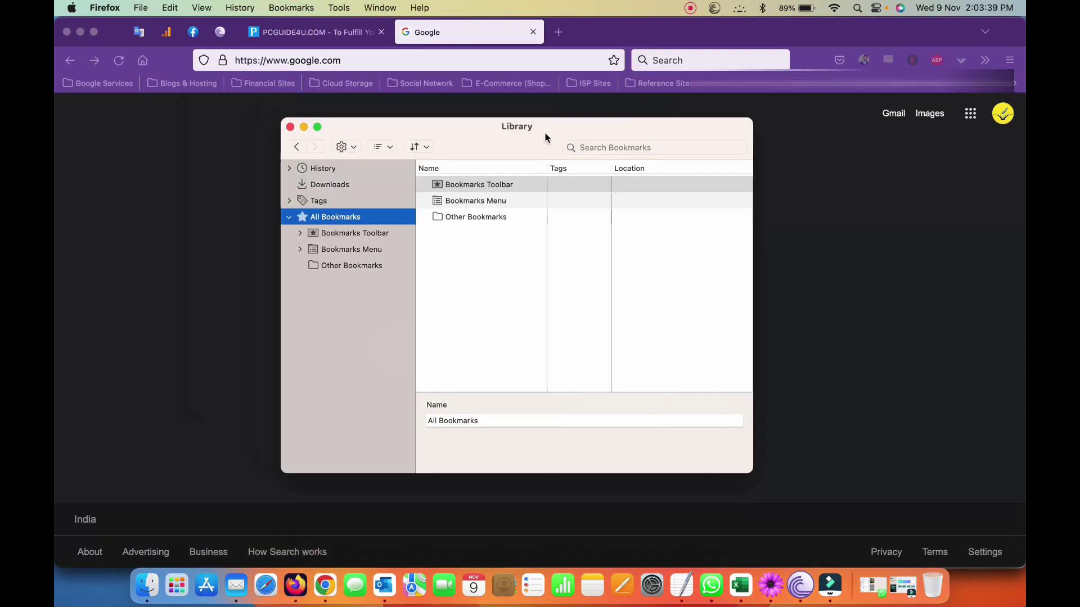
- Reposition the Library window and show the Restore list of dated backups
mouse_move(542, 129)
left_mouse_down()
mouse_move(581, 121)
mouse_move(567, 117)
left_mouse_up()
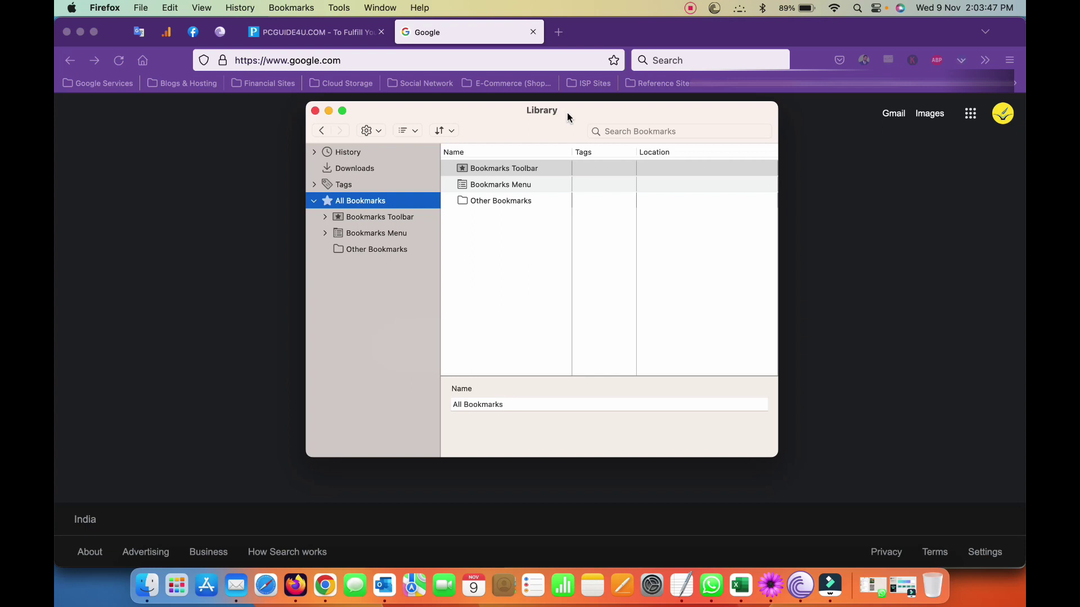
left_click(282, 11)
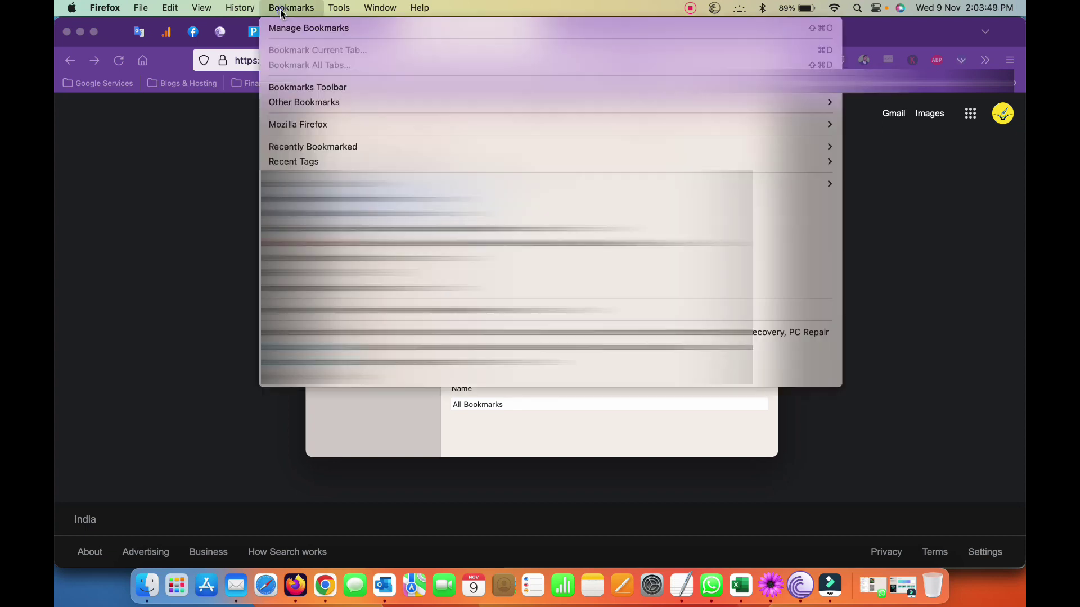
left_click(373, 30)
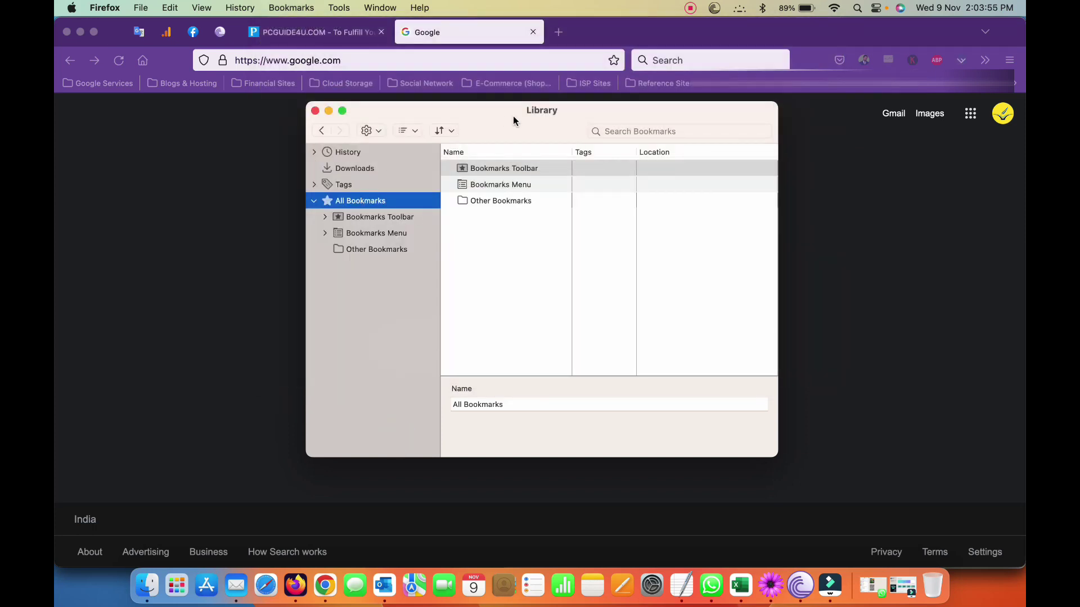
left_click_drag(512, 115, 506, 116)
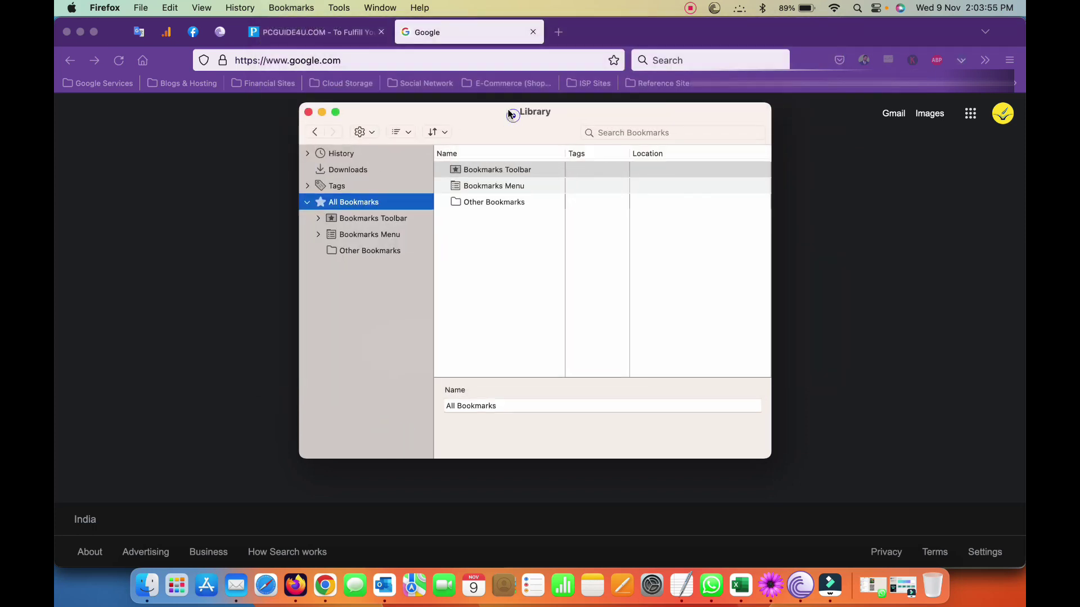
left_click(437, 132)
mouse_move(473, 163)
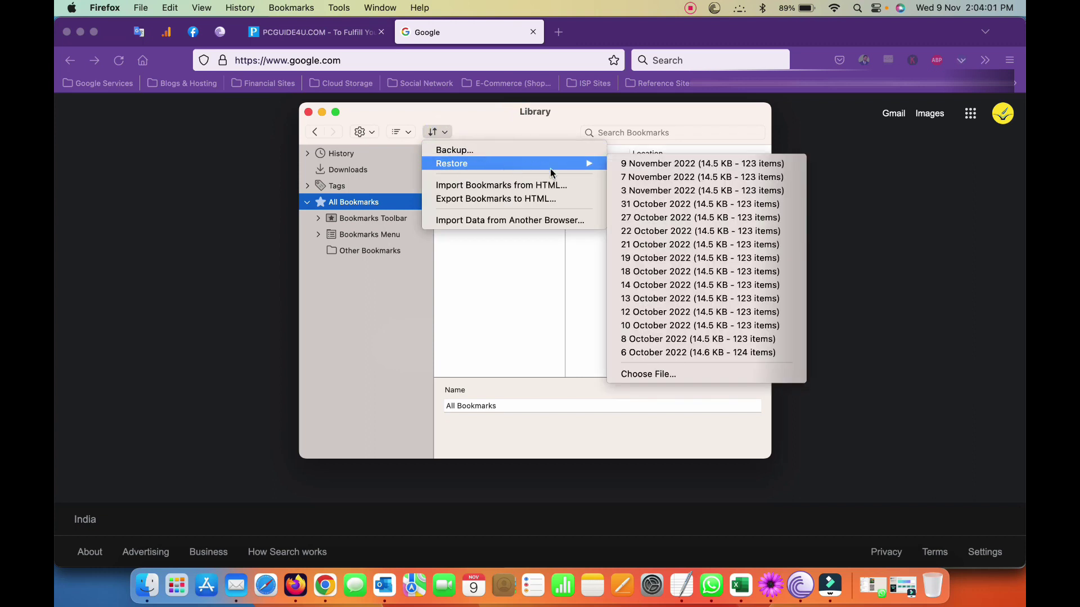
- Preview bookmarks-2022-11-09.json from the Desktop under Restore > Choose File, then cancel
left_click(647, 375)
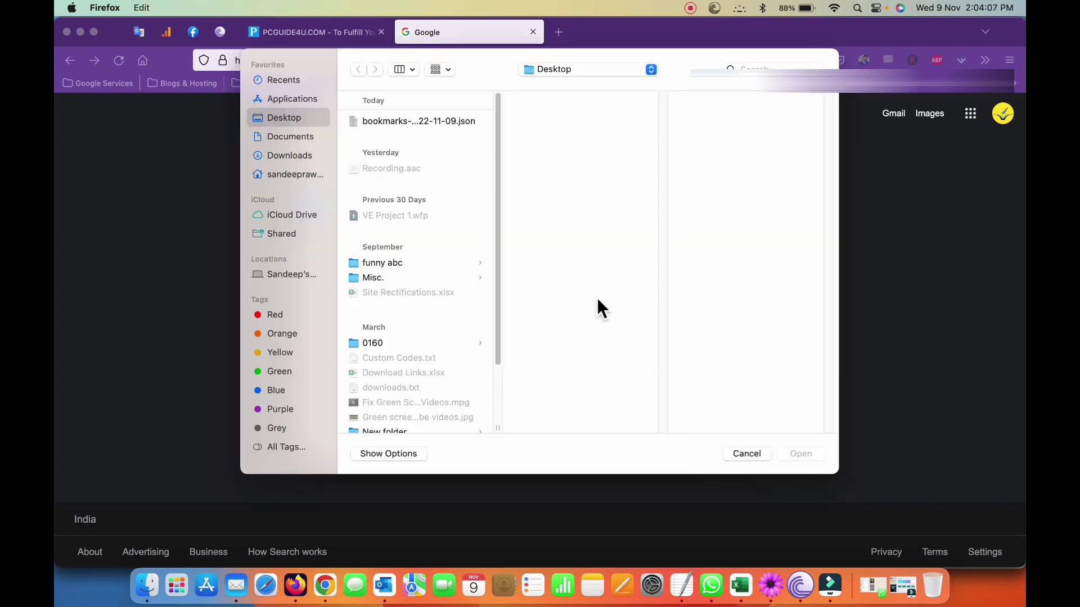
left_click(427, 123)
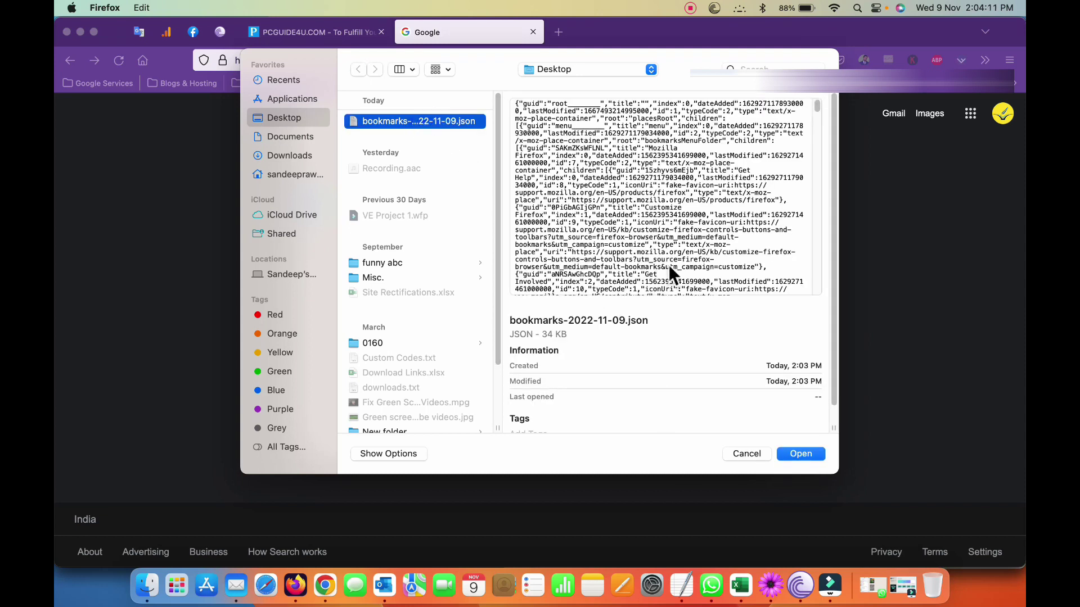
scroll(680, 234, "down", 1)
scroll(679, 234, "up", 3)
left_click(744, 453)
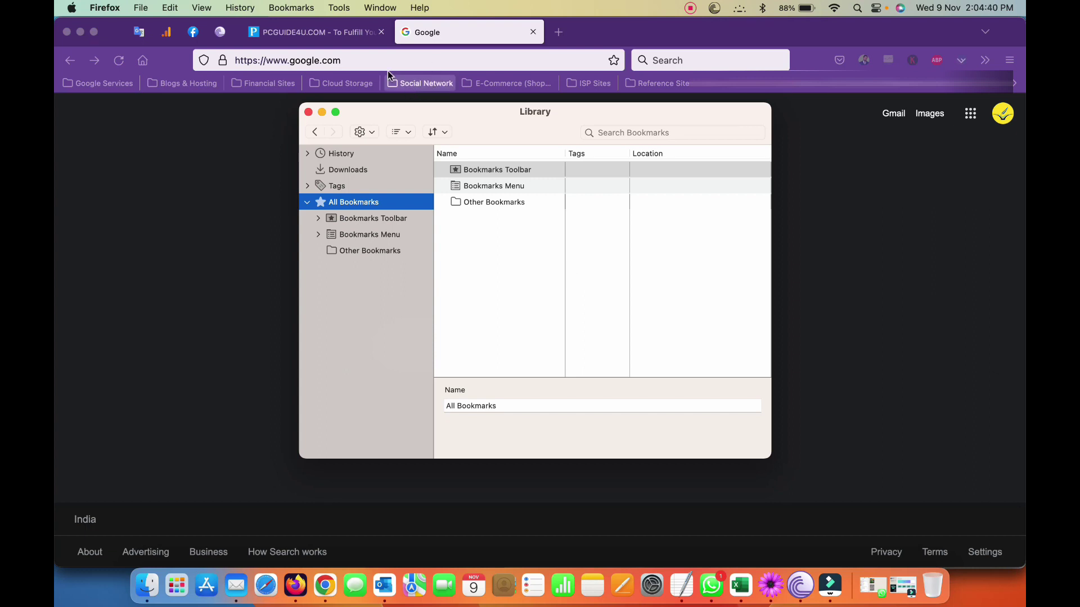
- Export all bookmarks as bookmarks.html to the Desktop and reveal the desktop
left_click(302, 8)
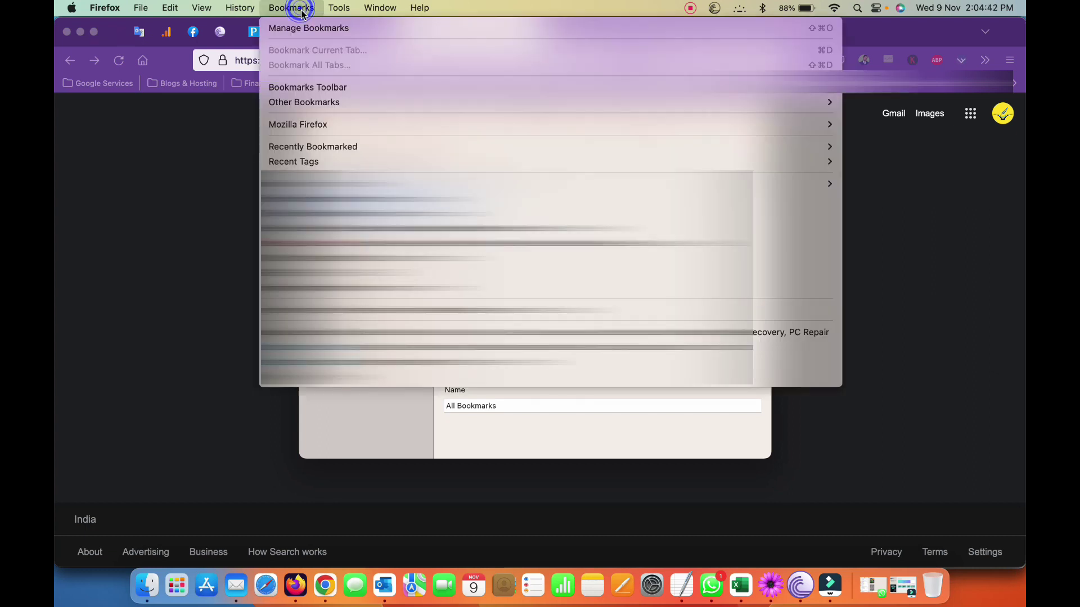
left_click(346, 421)
left_click_drag(517, 116, 518, 117)
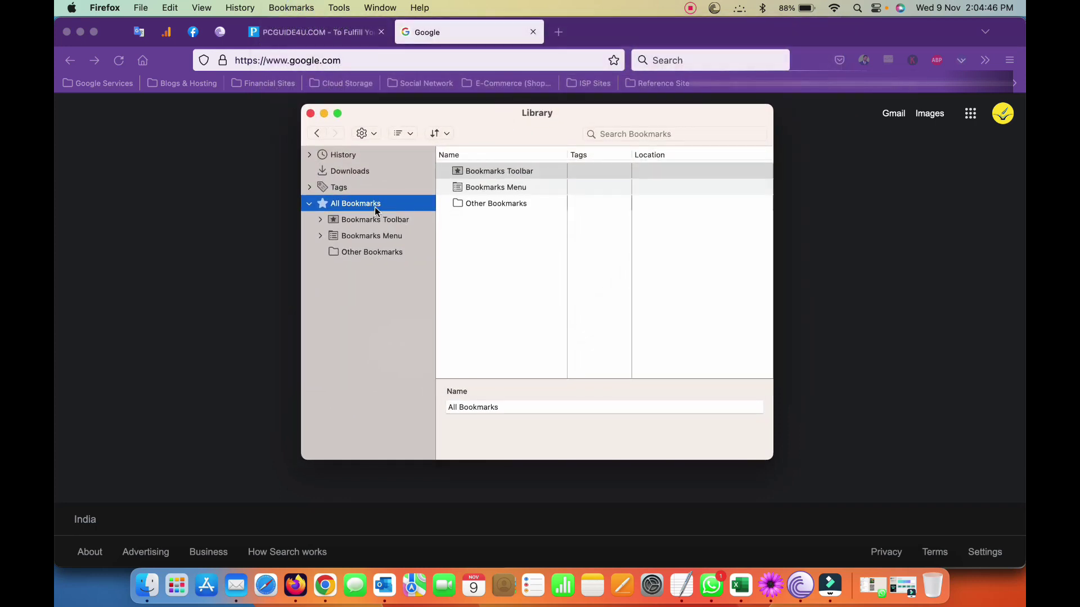
left_click(445, 136)
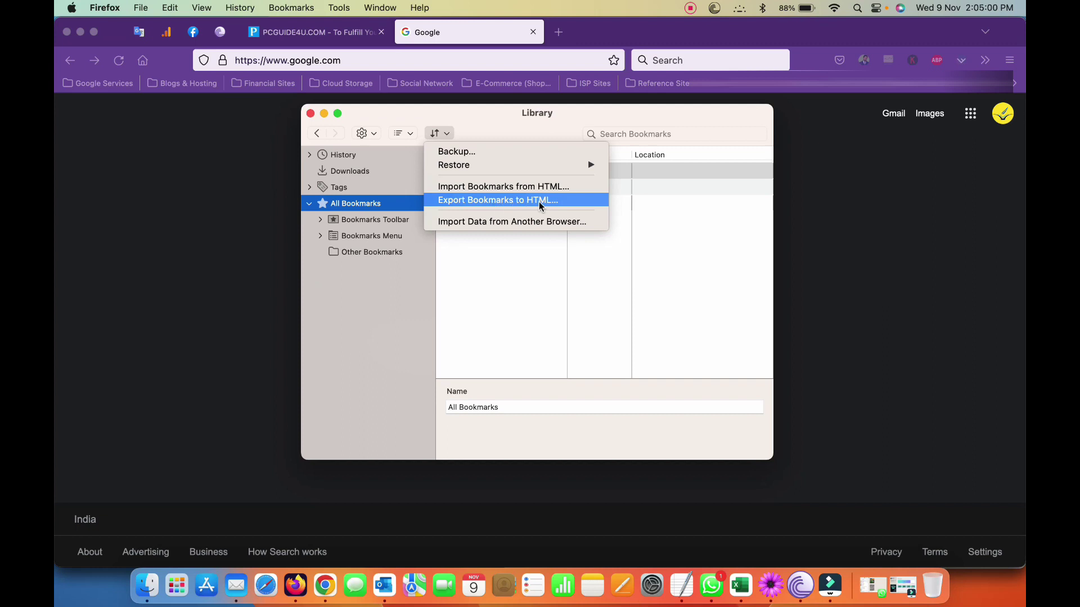
left_click(541, 206)
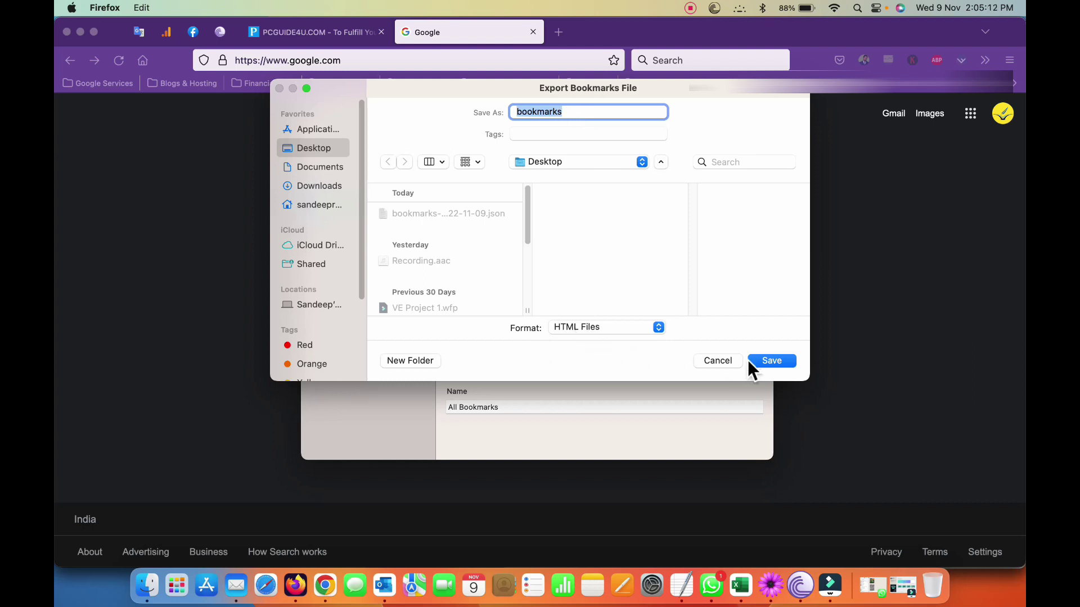
left_click(787, 362)
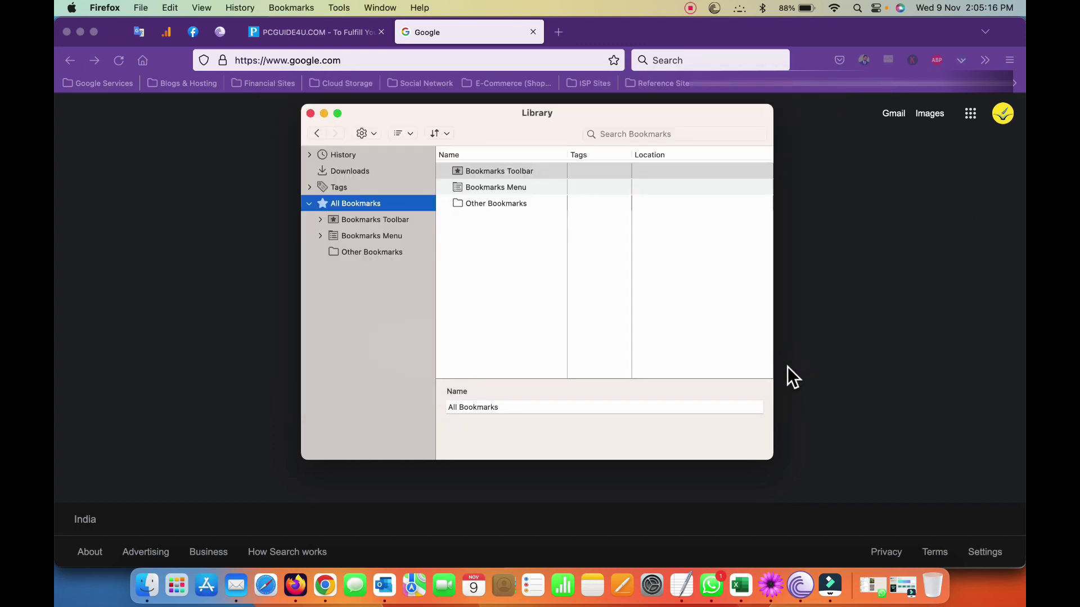
key("F11")
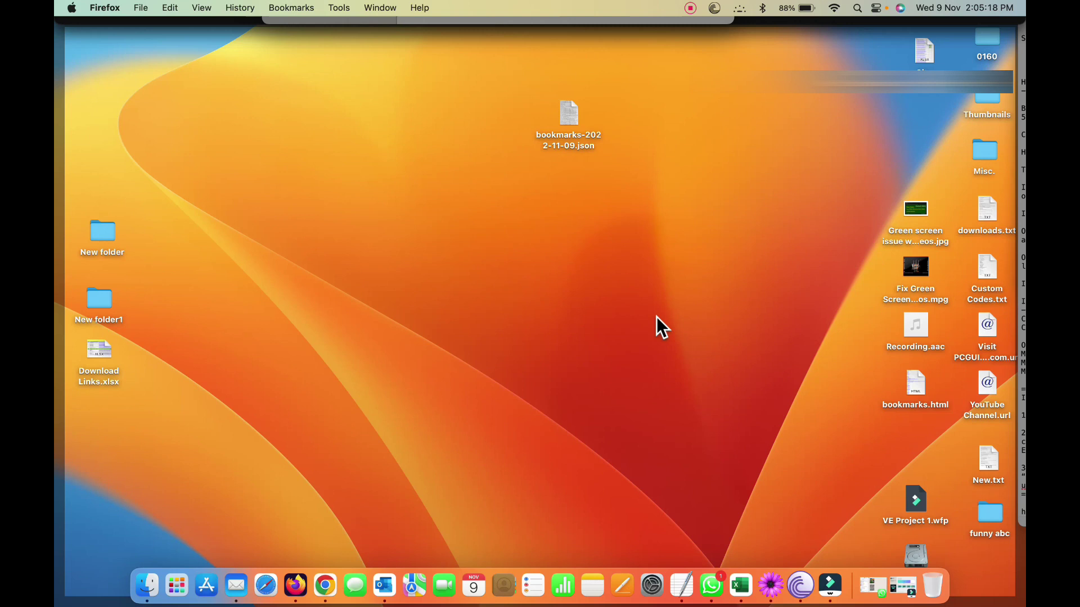
- Place bookmarks.html below the JSON backup at desktop centre, then switch back to Firefox
left_click(656, 316)
mouse_move(918, 389)
left_mouse_down()
mouse_move(626, 326)
mouse_move(572, 242)
left_mouse_up()
left_click(741, 228)
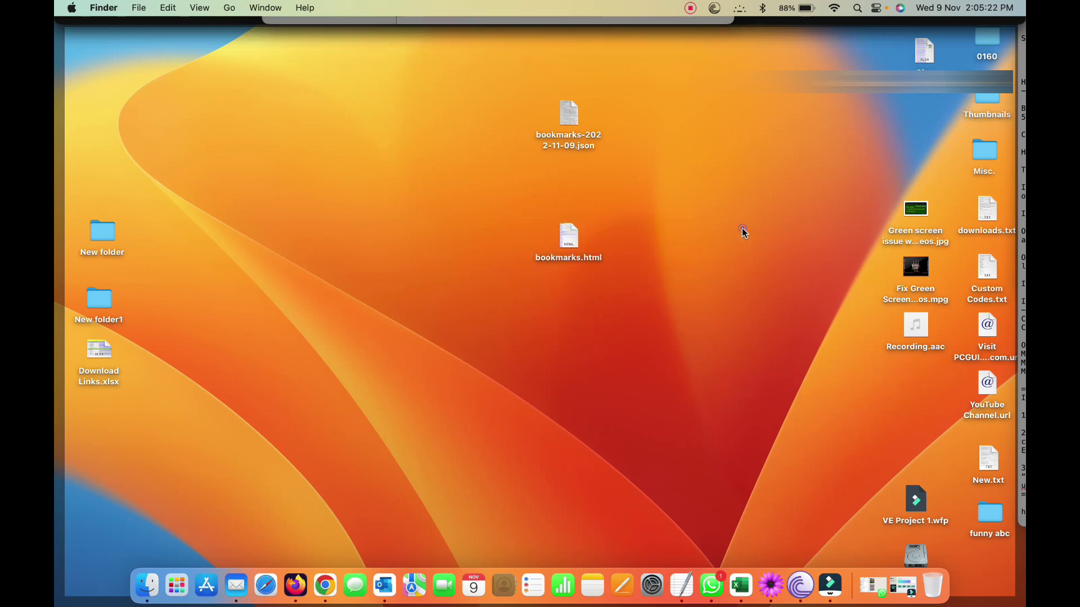
left_click(614, 353)
left_click(293, 583)
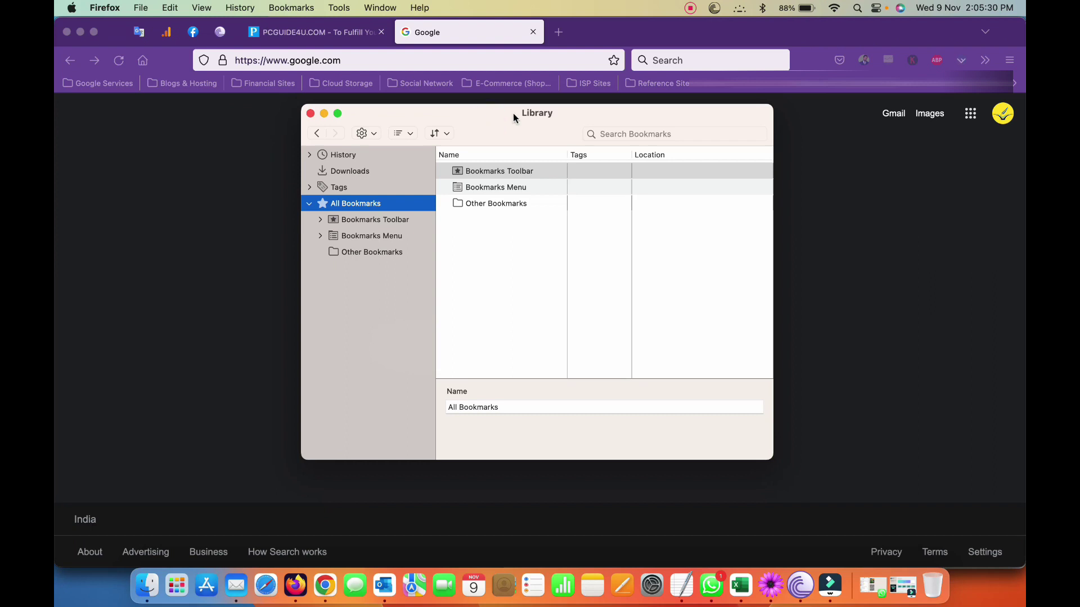
- Select Desktop bookmarks.html in the Import Bookmarks from HTML picker, then close it
left_click(446, 135)
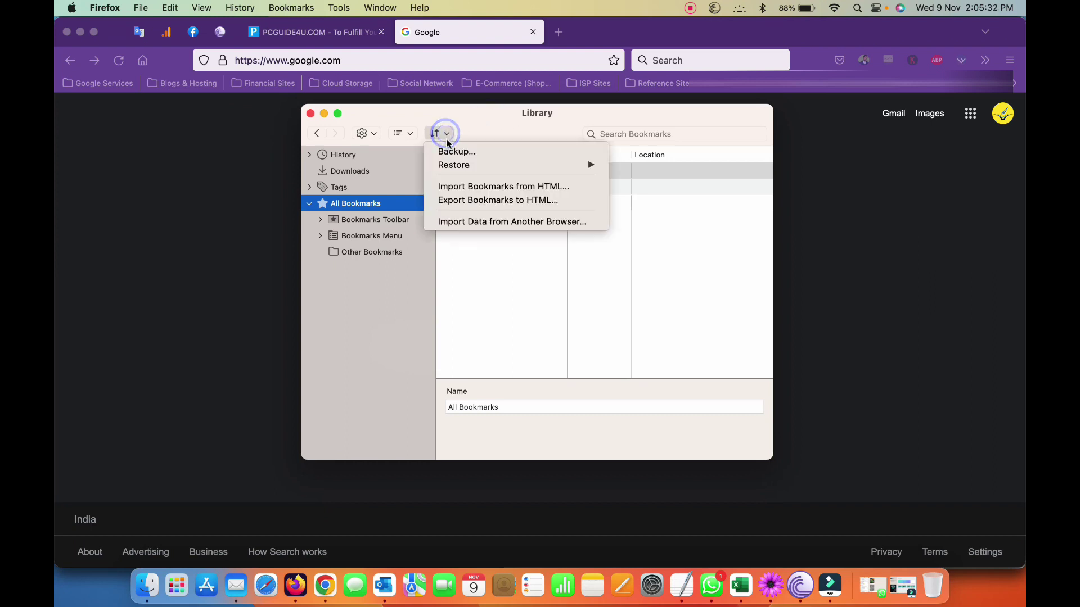
left_click(527, 190)
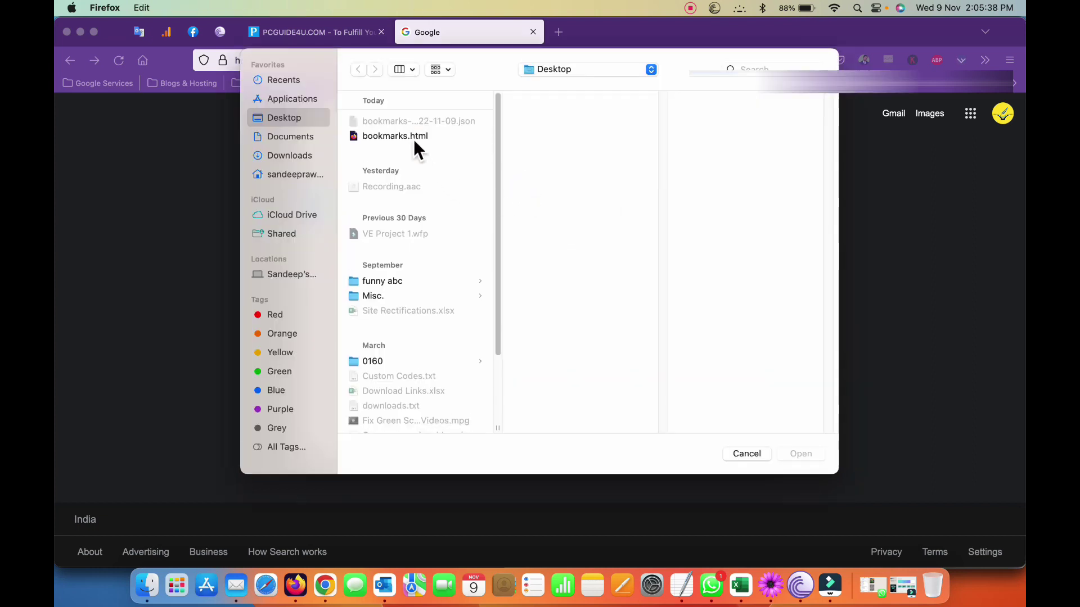
left_click(415, 140)
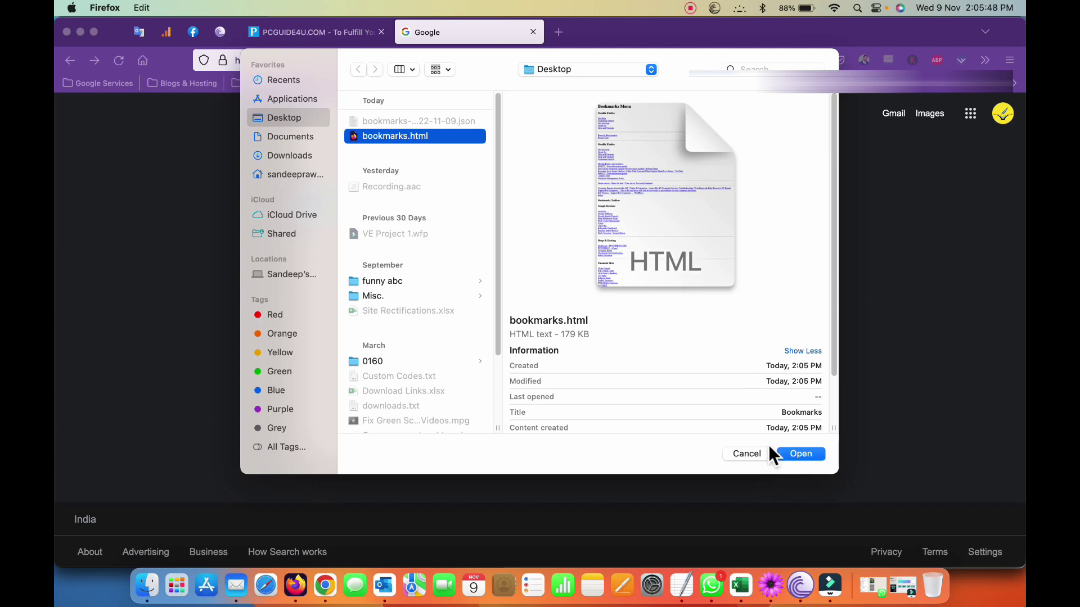
left_click(757, 457)
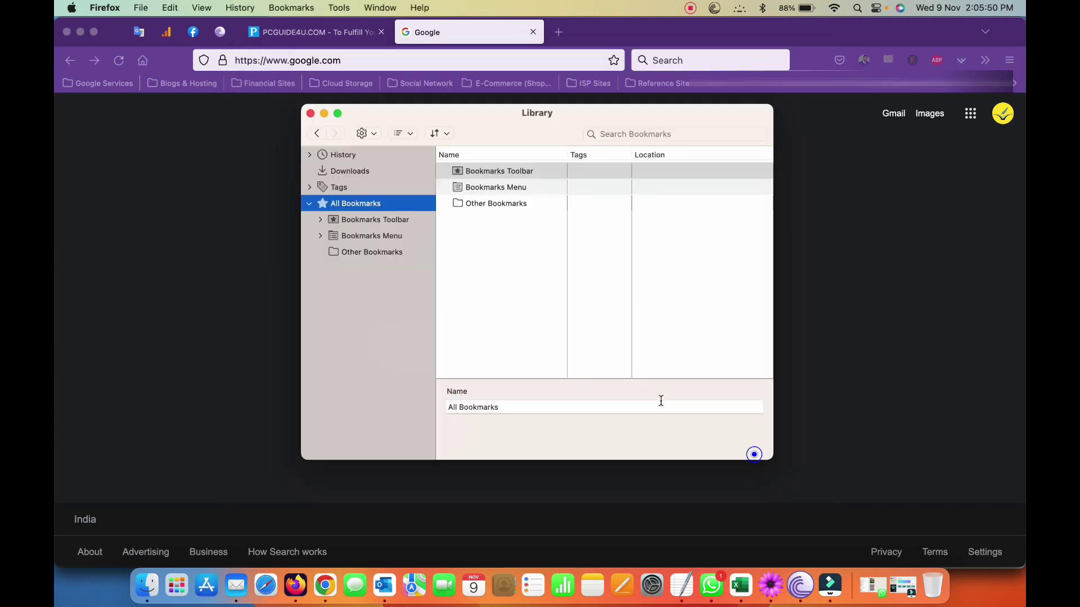
- Close the Library window, leaving Firefox on the Google homepage
left_click(310, 113)
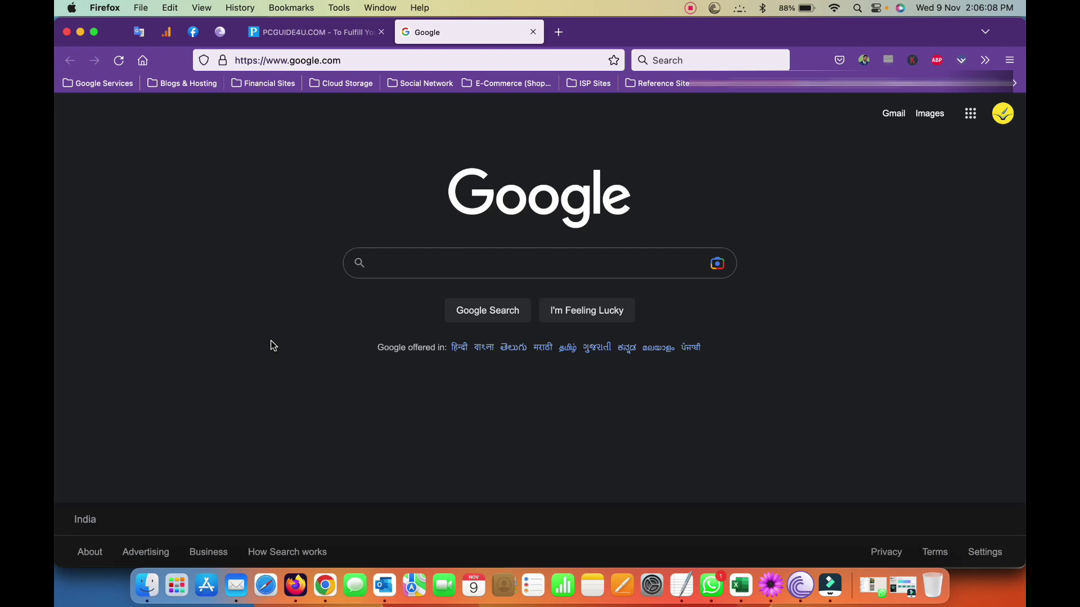